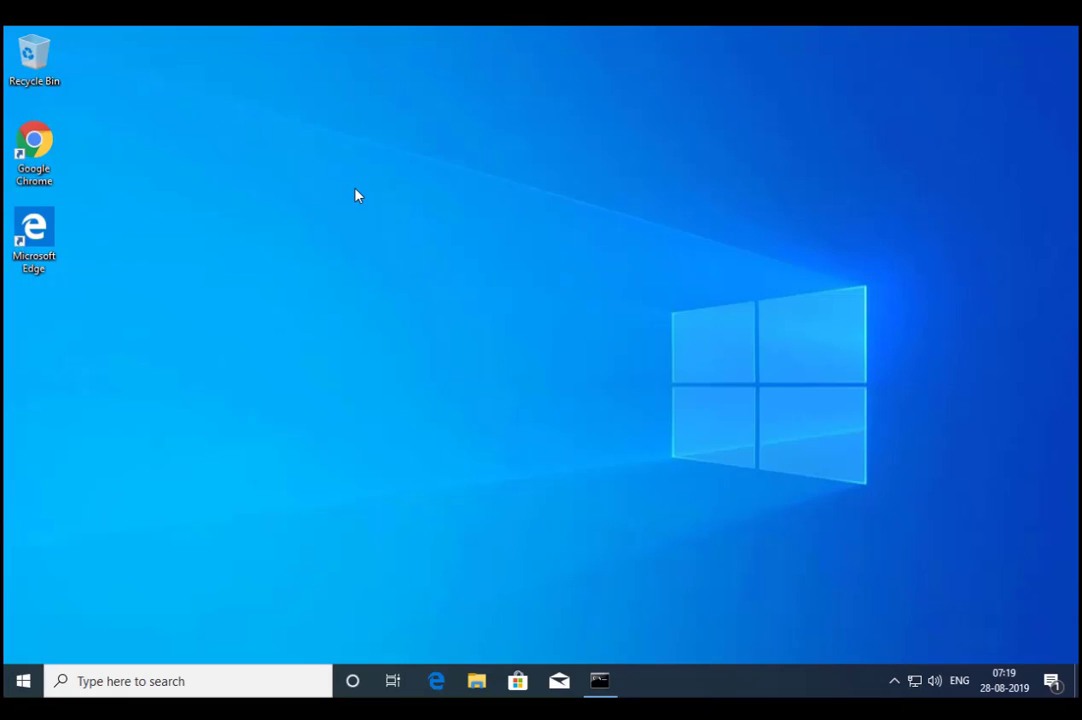
- Open the System settings' About page and look through the information about this PC
right_click(23, 686)
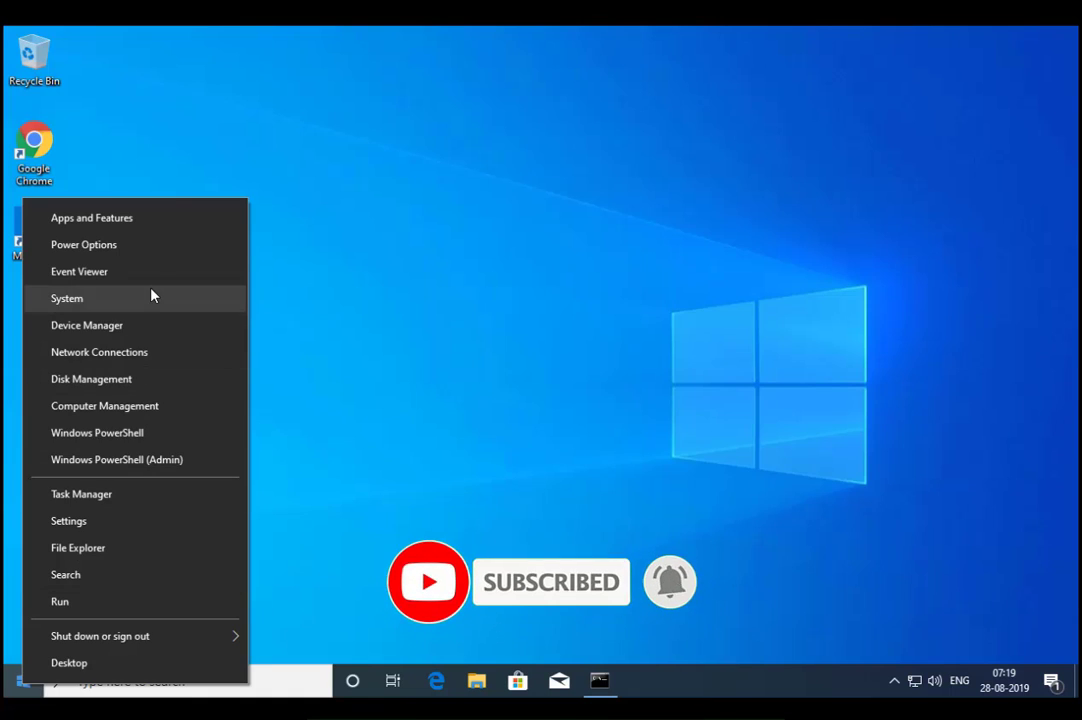
left_click(476, 307)
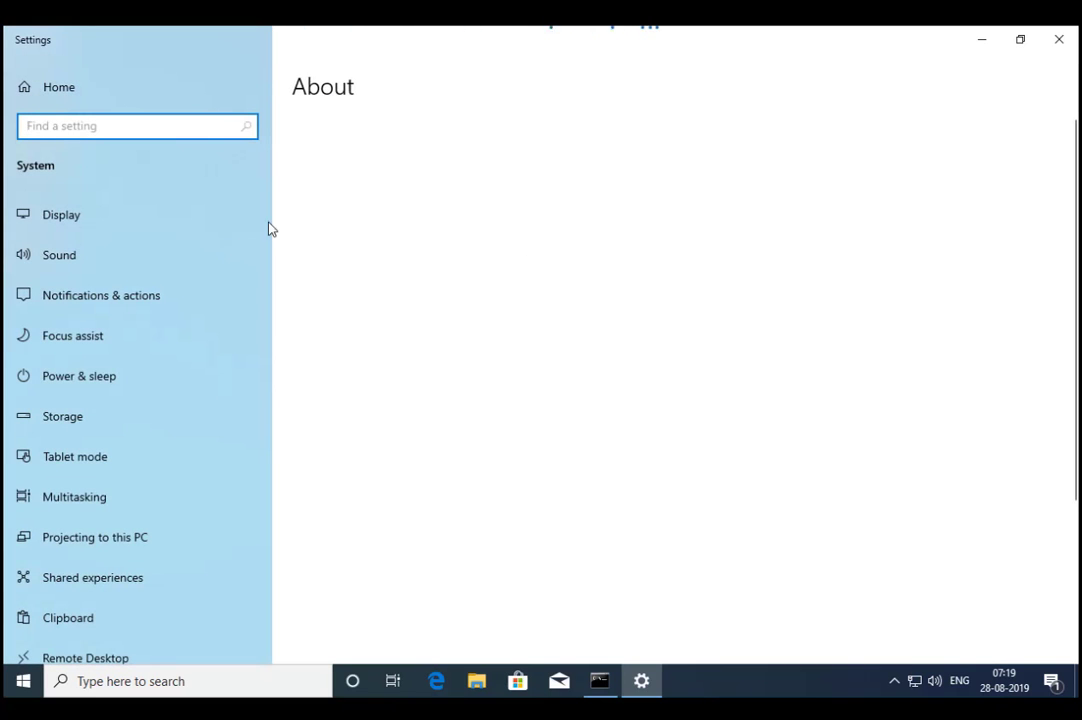
left_click_drag(266, 314, 263, 407)
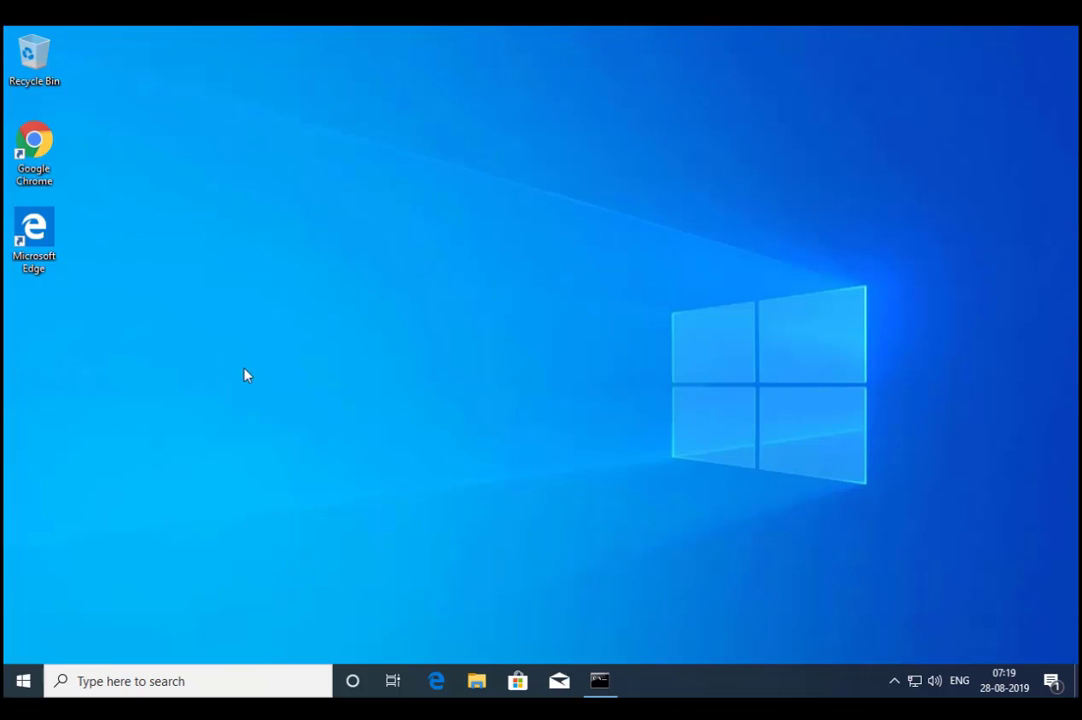
- Open the list of optional features available to add from the Apps & features settings
right_click(23, 684)
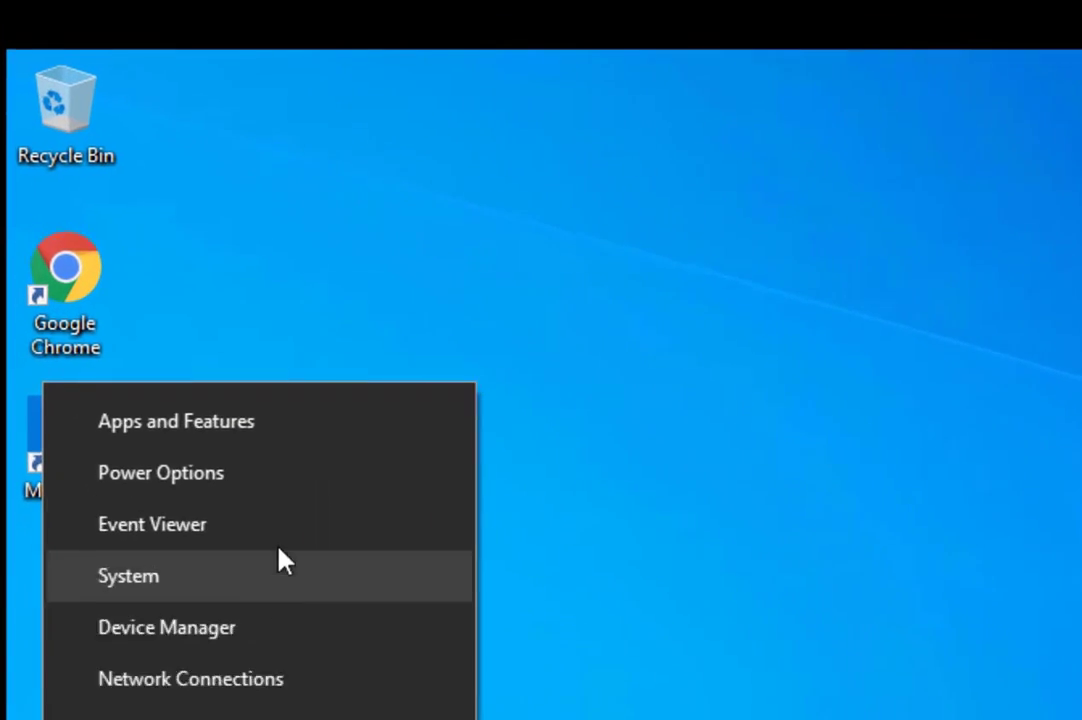
left_click(300, 455)
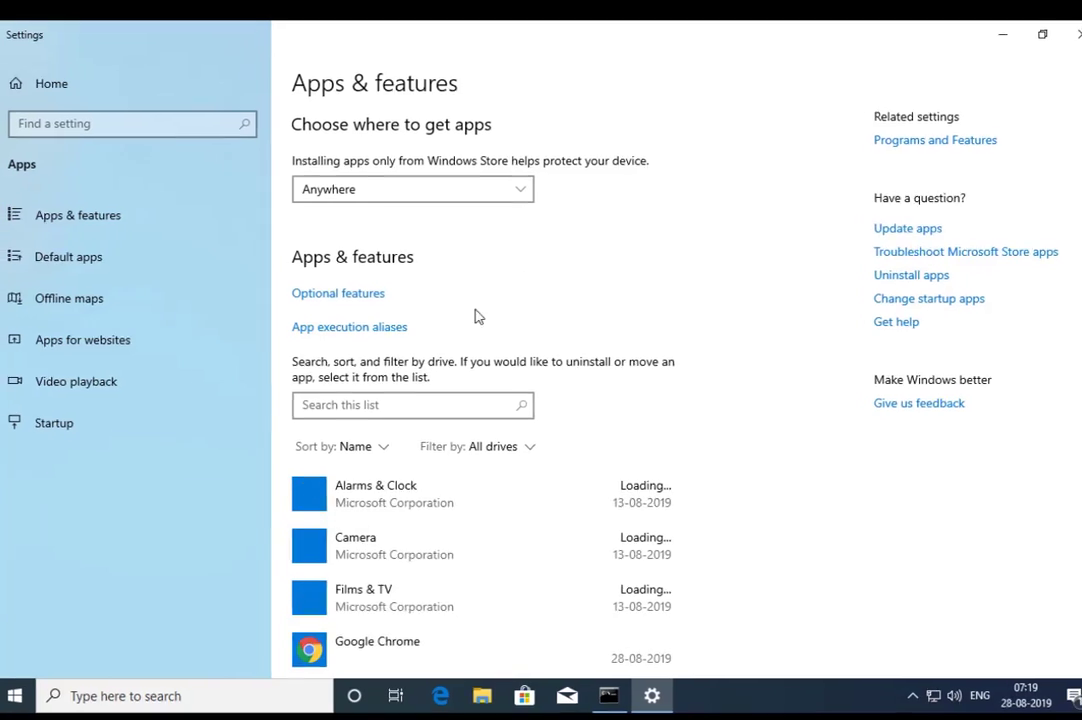
left_click(340, 294)
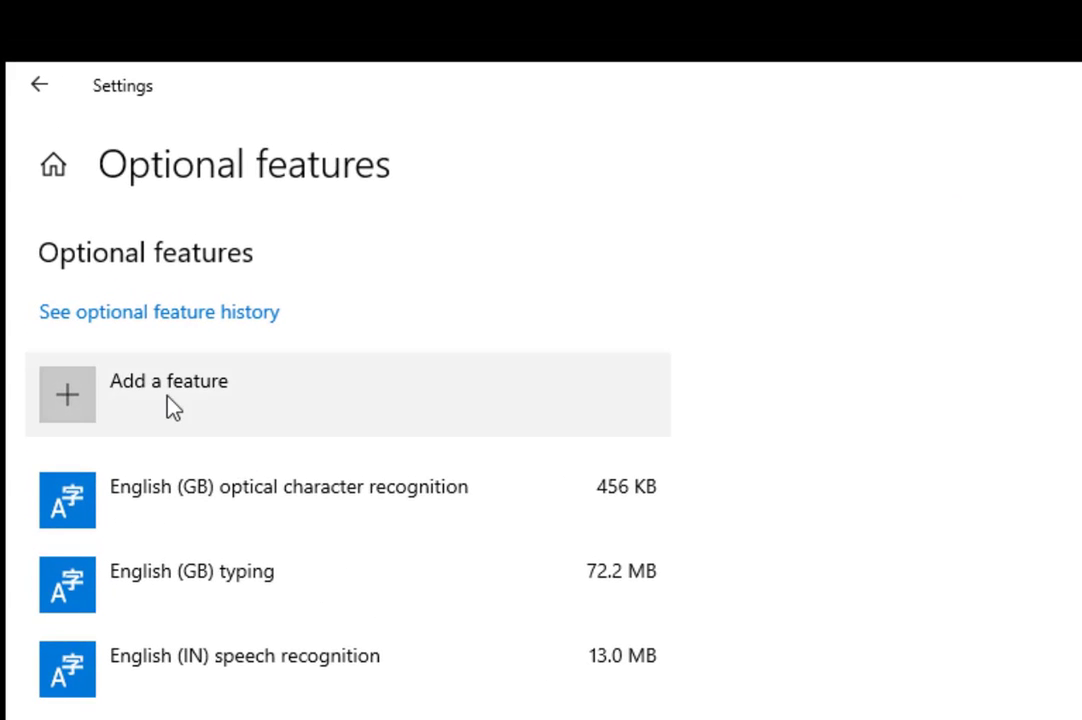
left_click(169, 404)
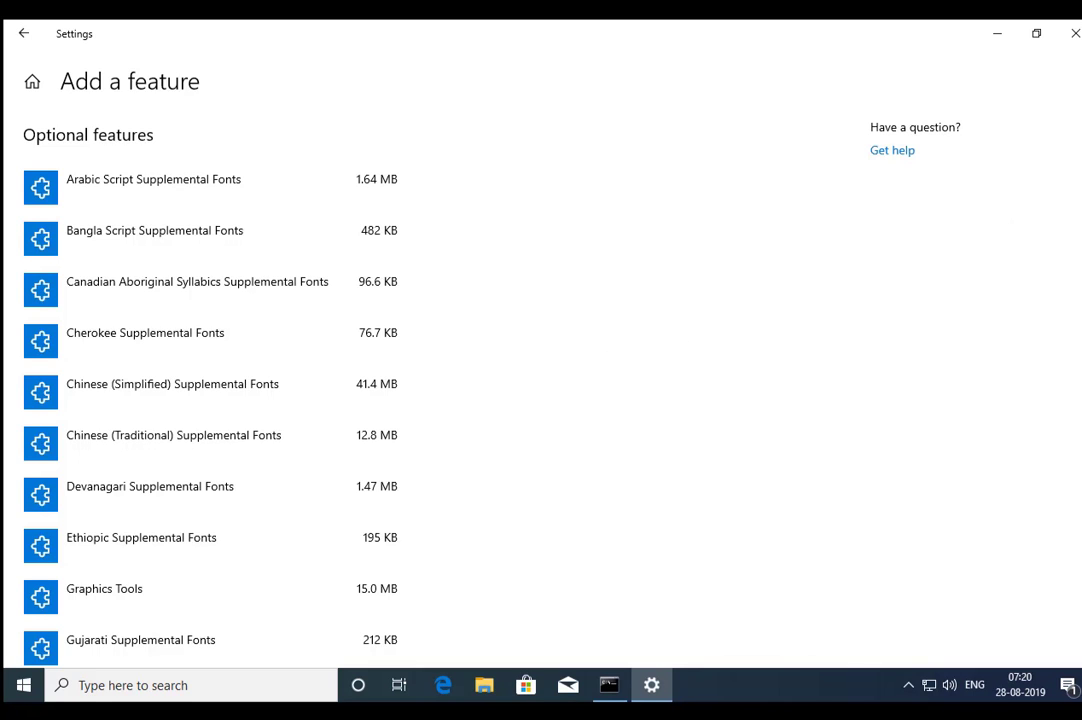
- Install the optional feature RSAT: Active Directory Domain Services and Lightweight Directory Services Tools
scroll(210, 400, "down", 10)
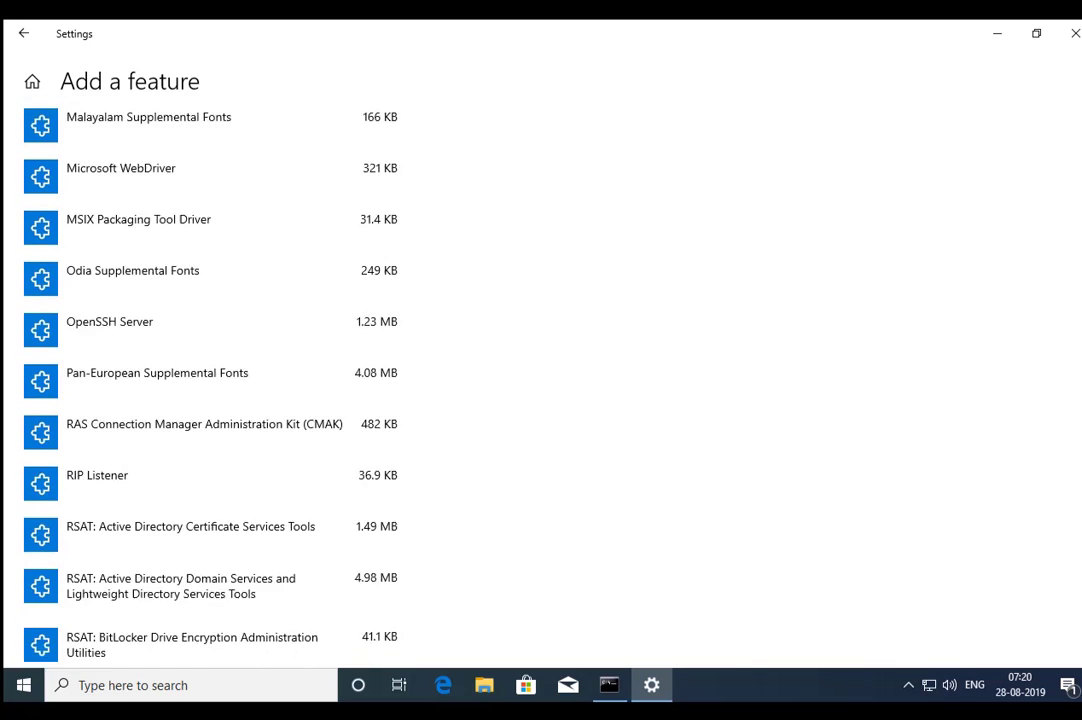
scroll(210, 390, "down", 3)
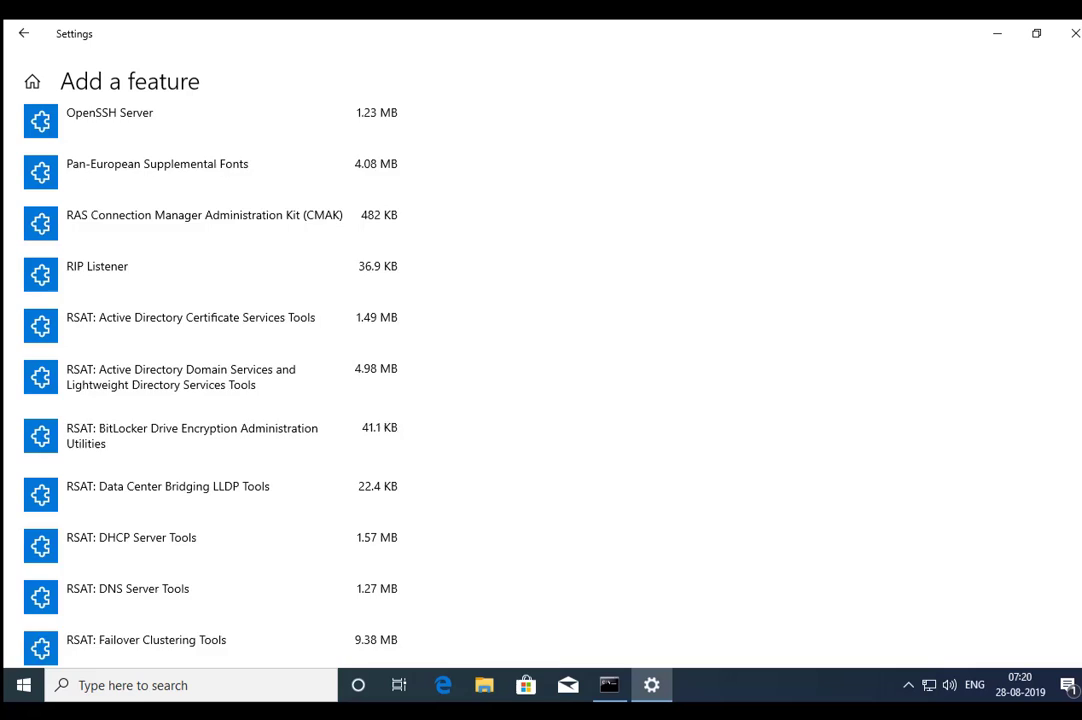
scroll(210, 390, "down", 1)
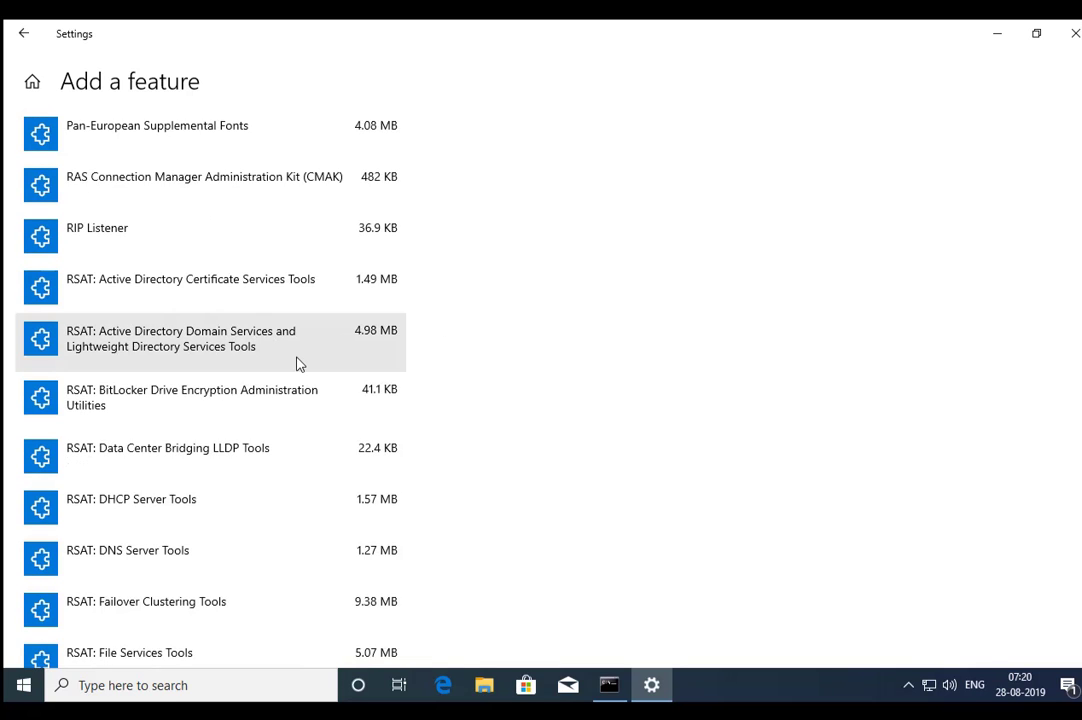
left_click(305, 357)
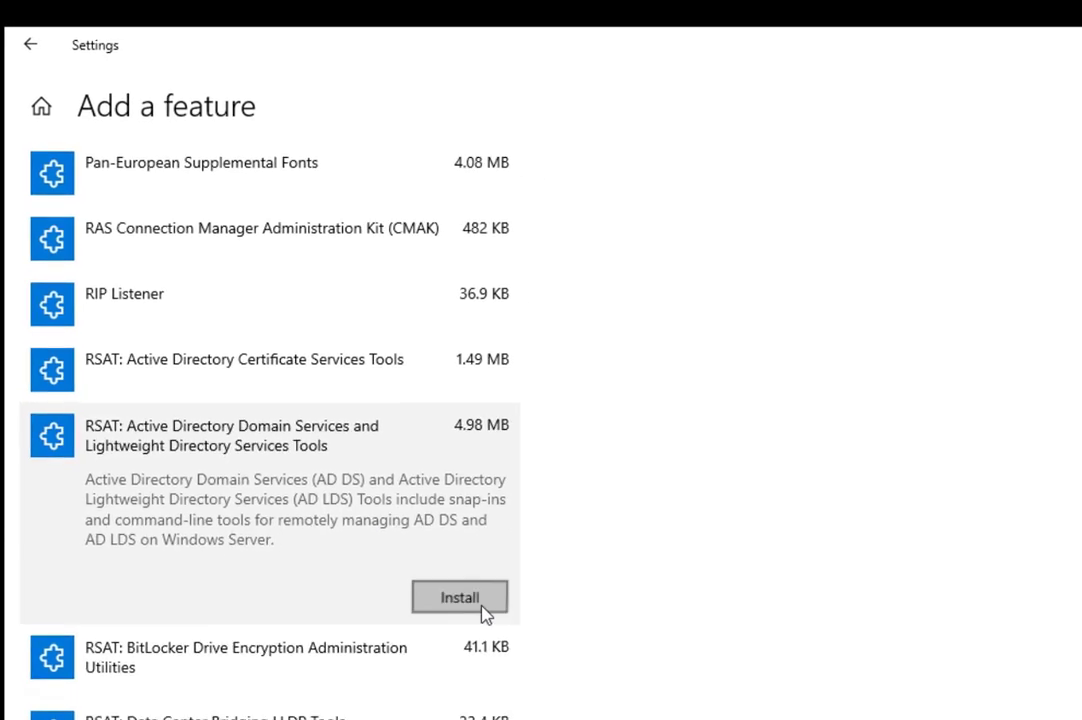
left_click(482, 605)
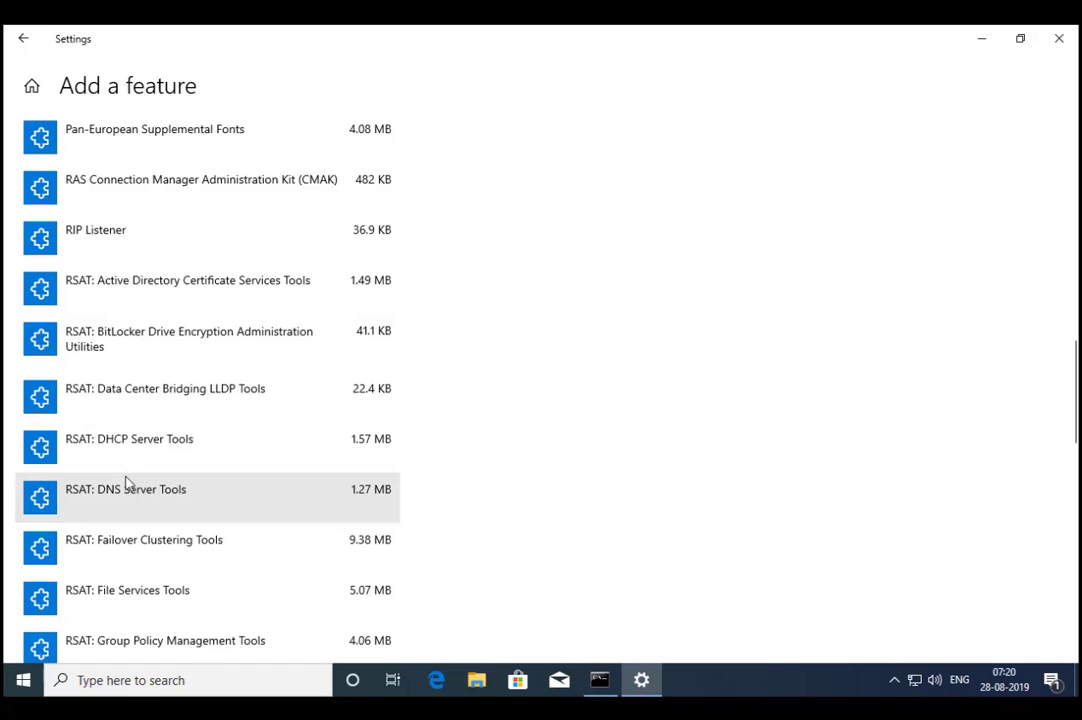
- Install the optional features RSAT: DHCP Server Tools and RSAT: DNS Server Tools
left_click(185, 455)
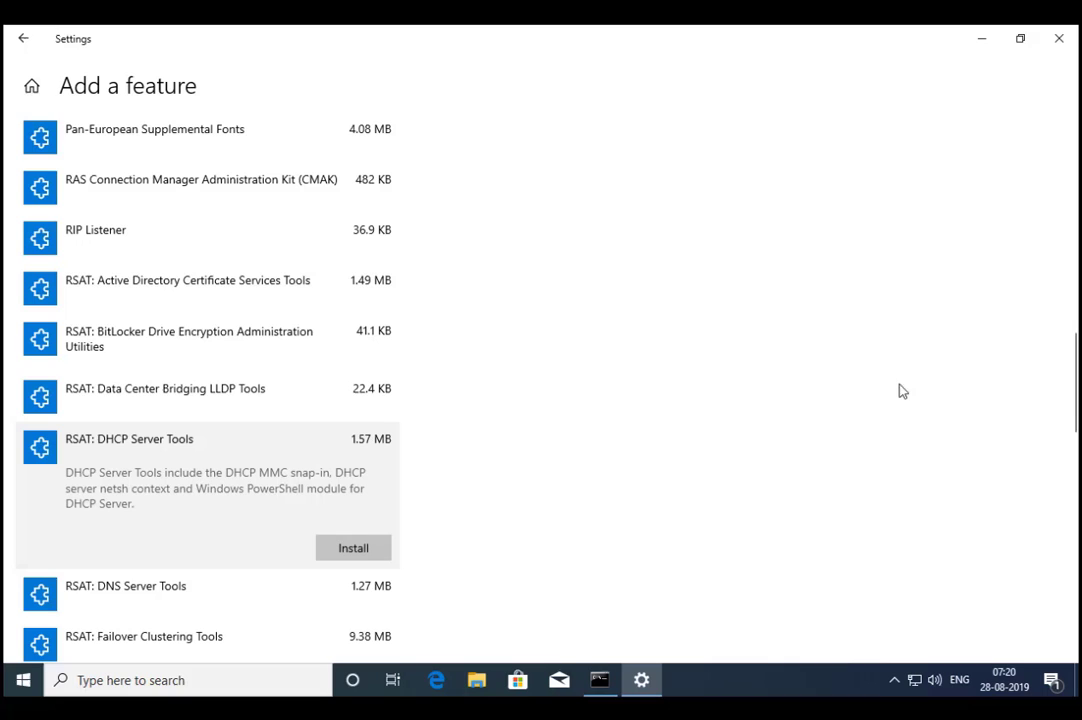
left_click(355, 552)
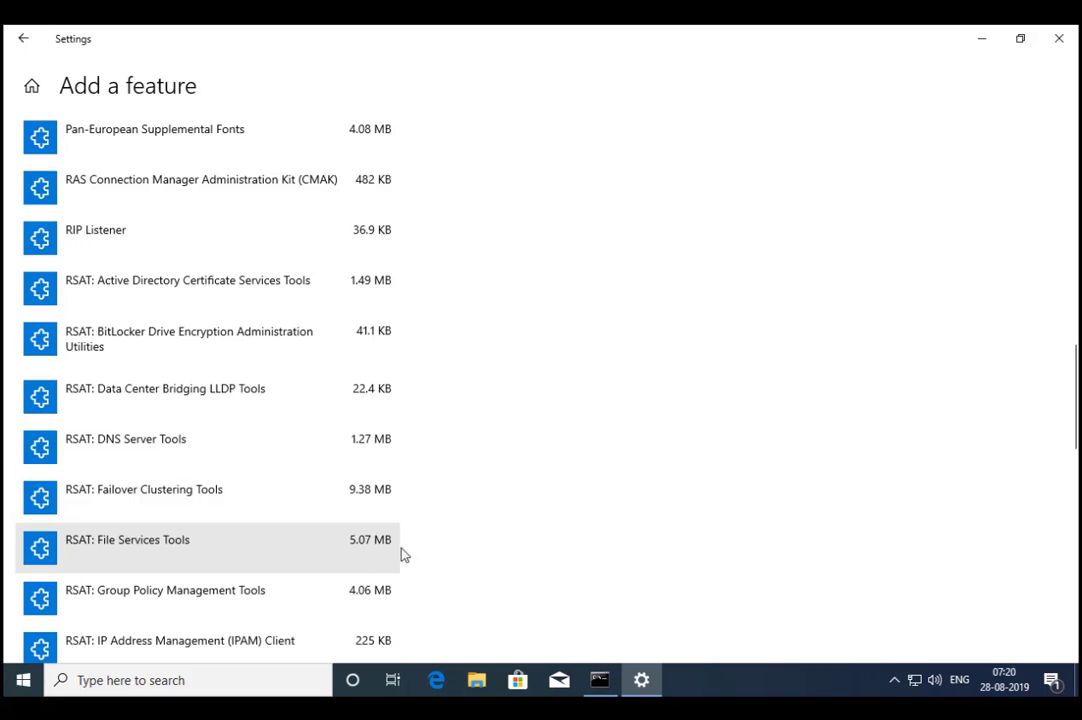
left_click(200, 442)
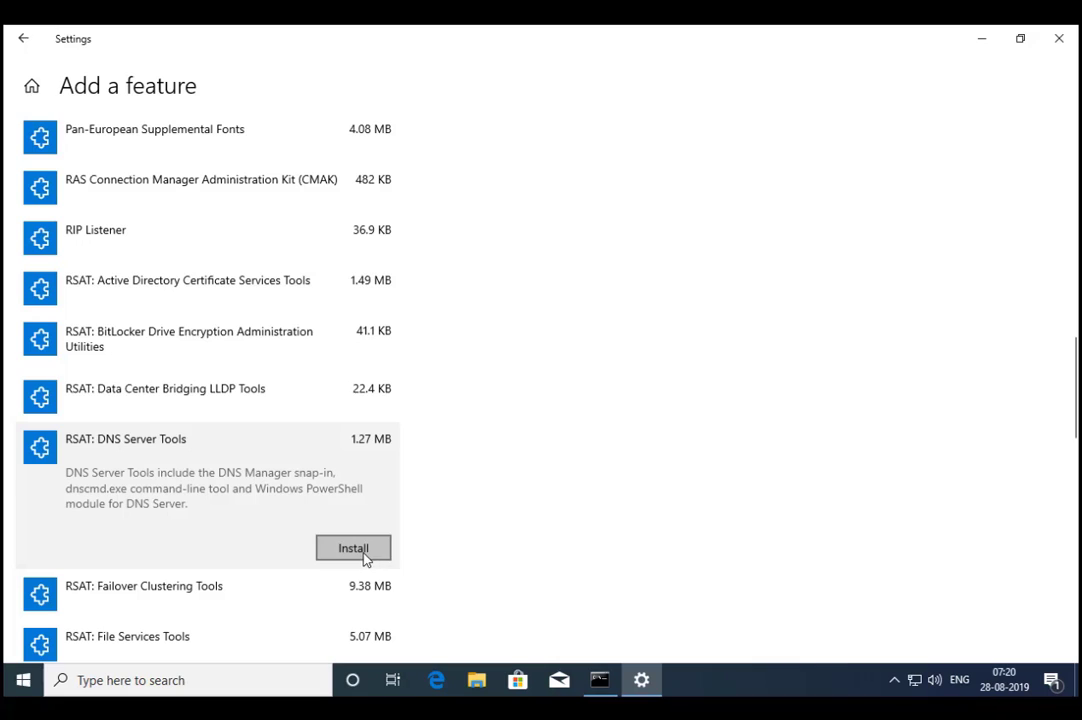
left_click(388, 553)
- Install the optional feature RSAT: Group Policy Management Tools
left_click(232, 547)
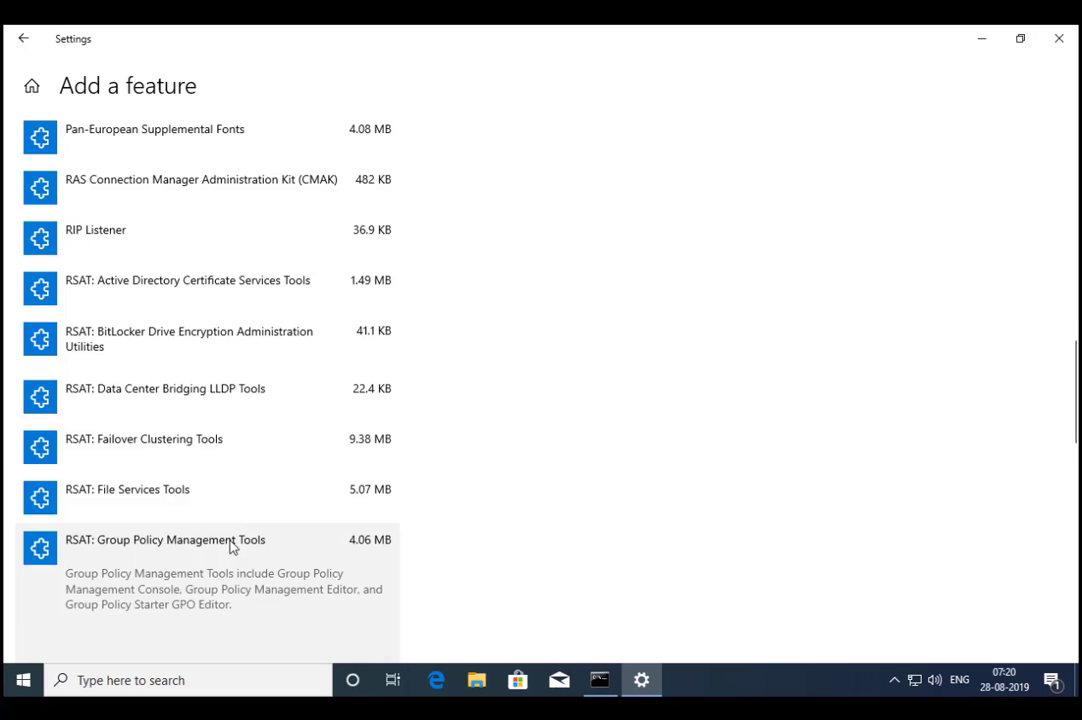
left_click_drag(1075, 385, 1067, 424)
left_click(354, 425)
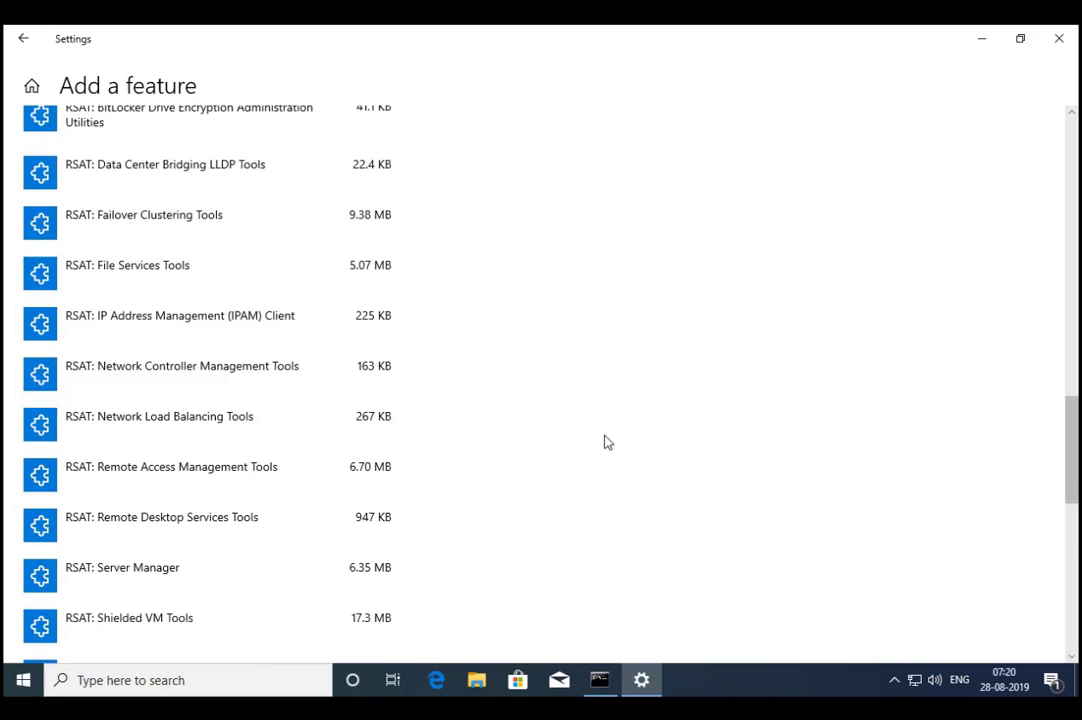
- Install the optional feature RSAT: Server Manager
left_click_drag(1077, 459, 1077, 484)
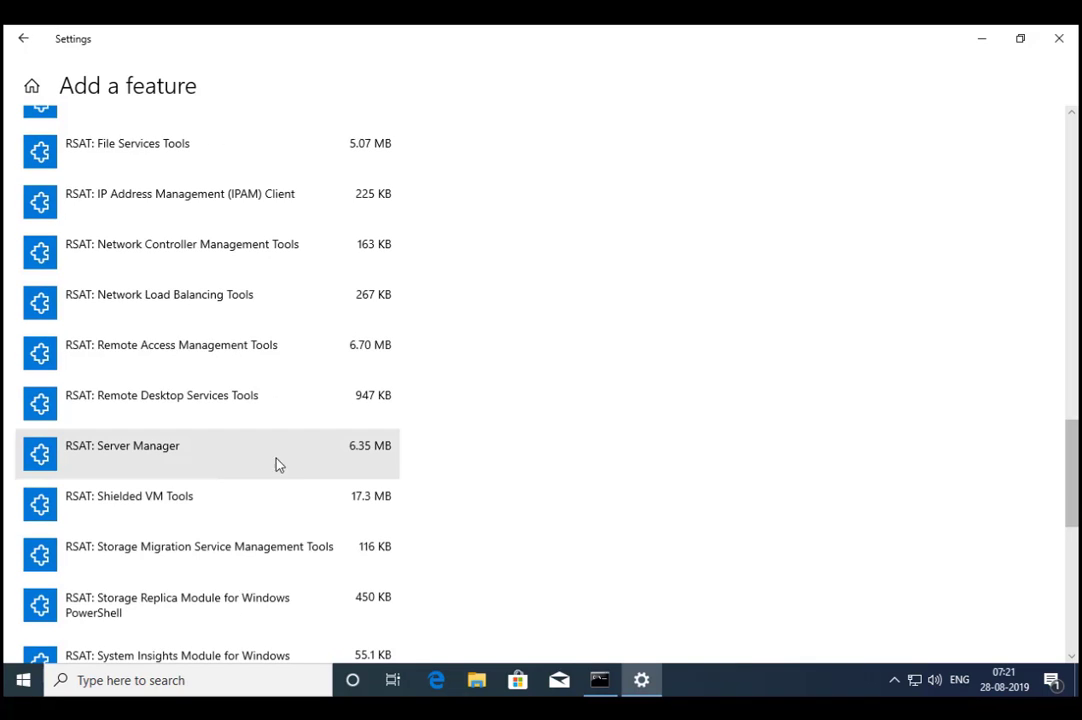
left_click(305, 465)
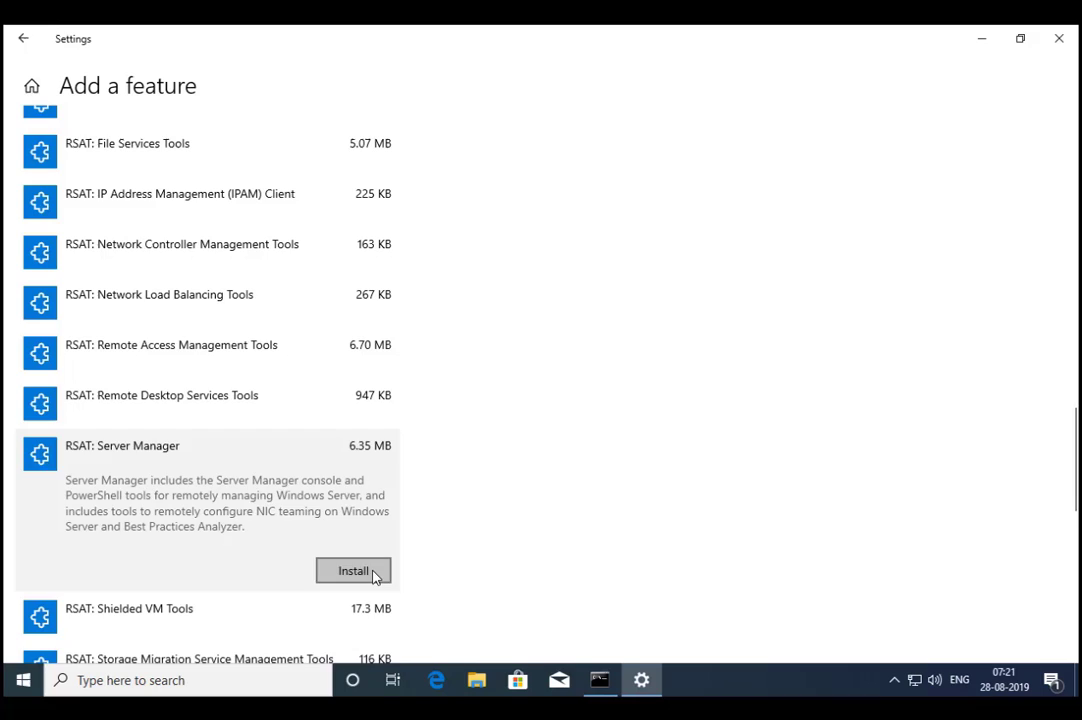
left_click(372, 573)
- Look through the remaining RSAT tools in the list of features available to add
left_click_drag(1076, 478, 1075, 388)
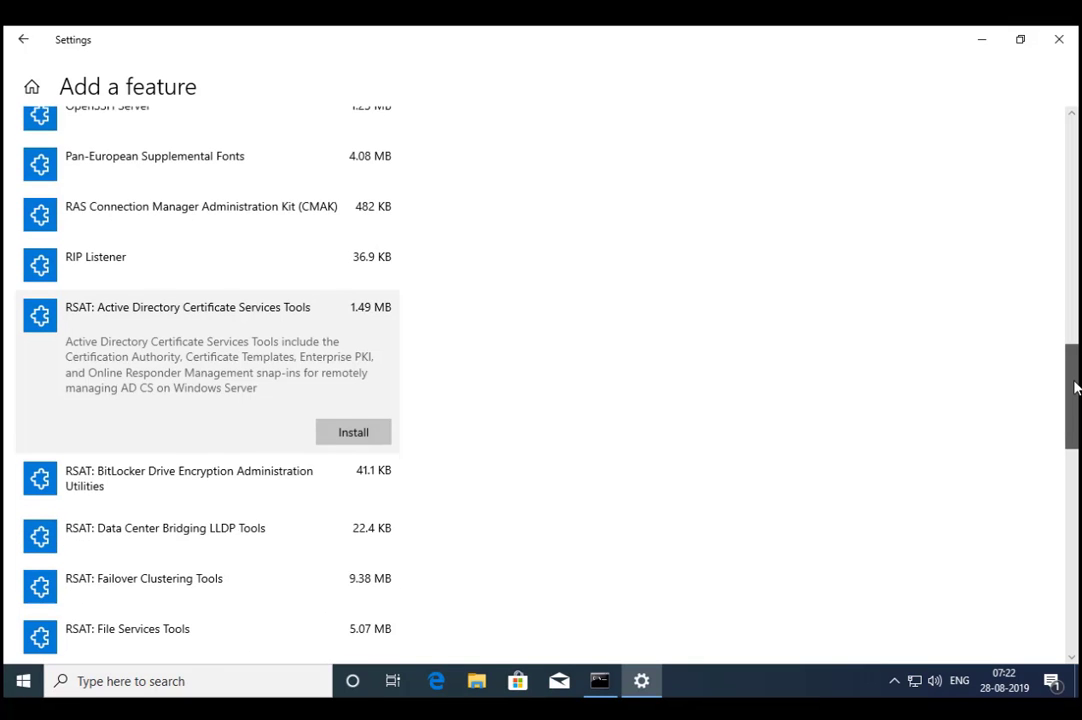
left_click_drag(1075, 388, 1076, 400)
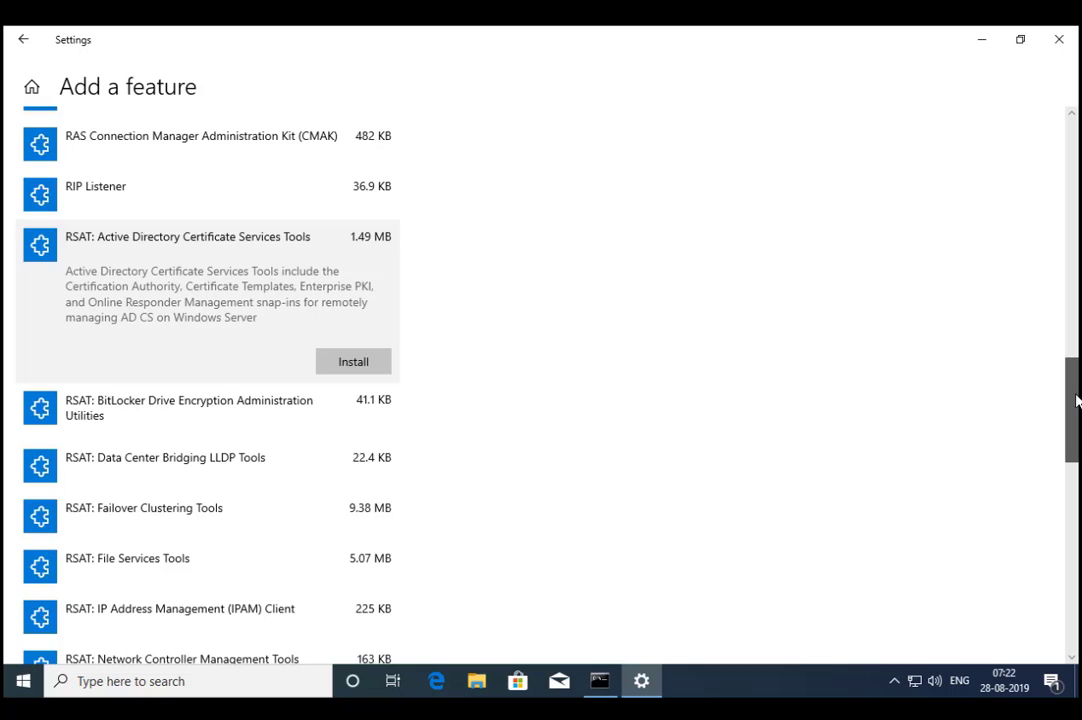
left_click_drag(1076, 400, 1076, 421)
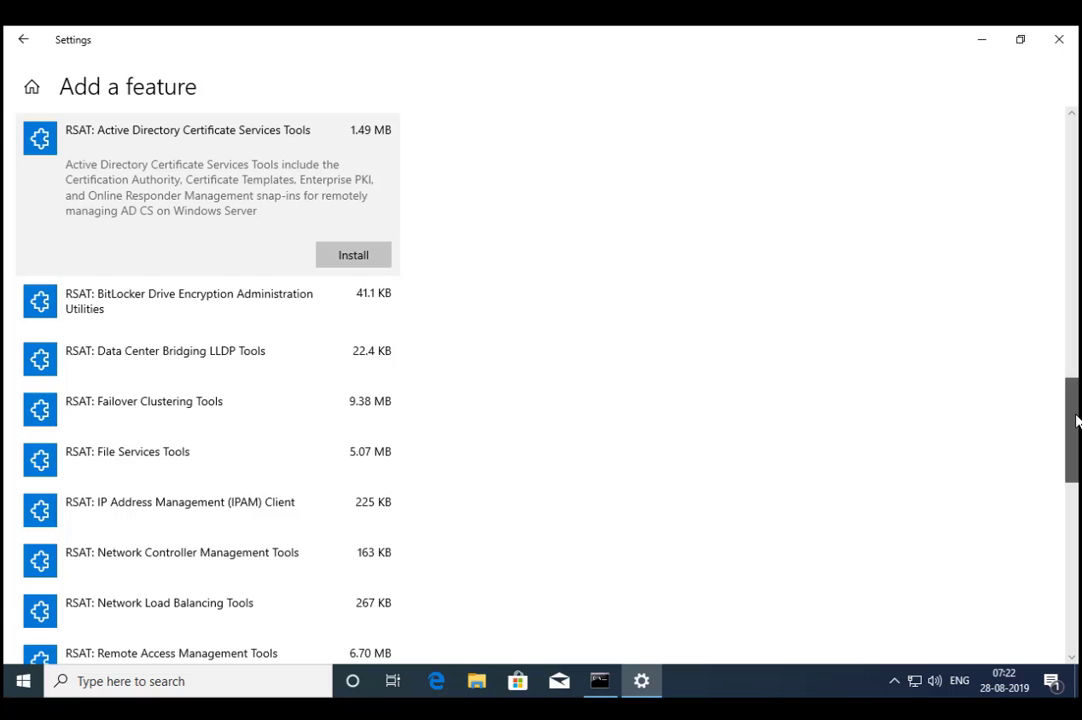
left_click_drag(1076, 420, 1076, 437)
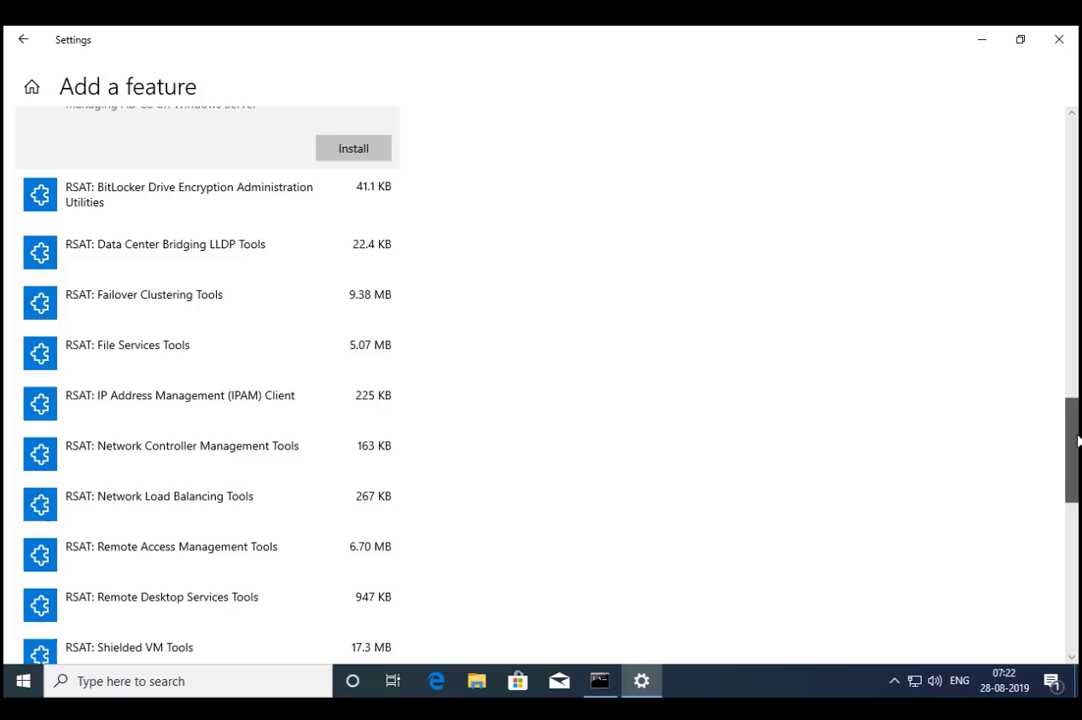
left_click_drag(1077, 440, 1077, 462)
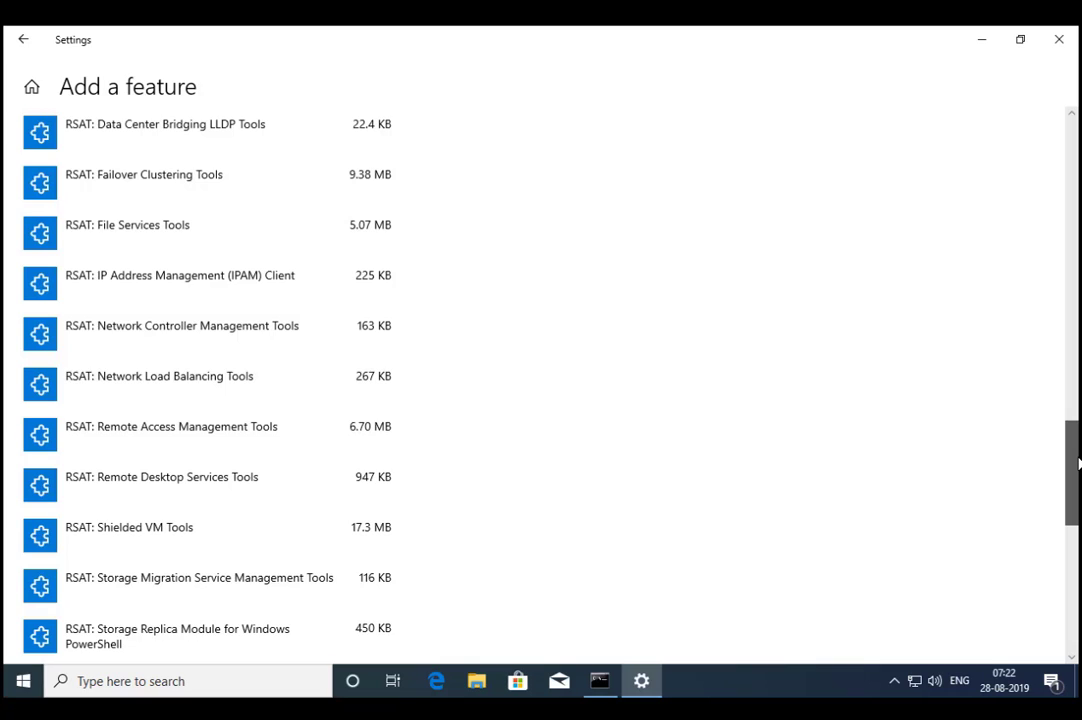
left_click_drag(1077, 462, 1073, 475)
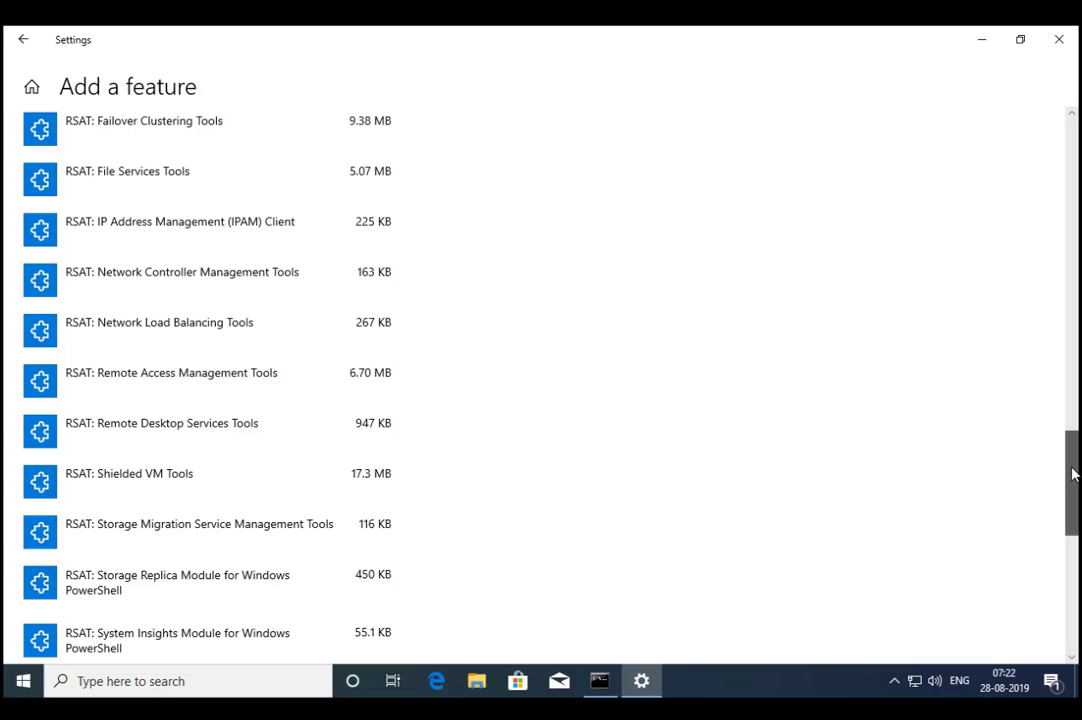
left_click_drag(1073, 475, 1072, 160)
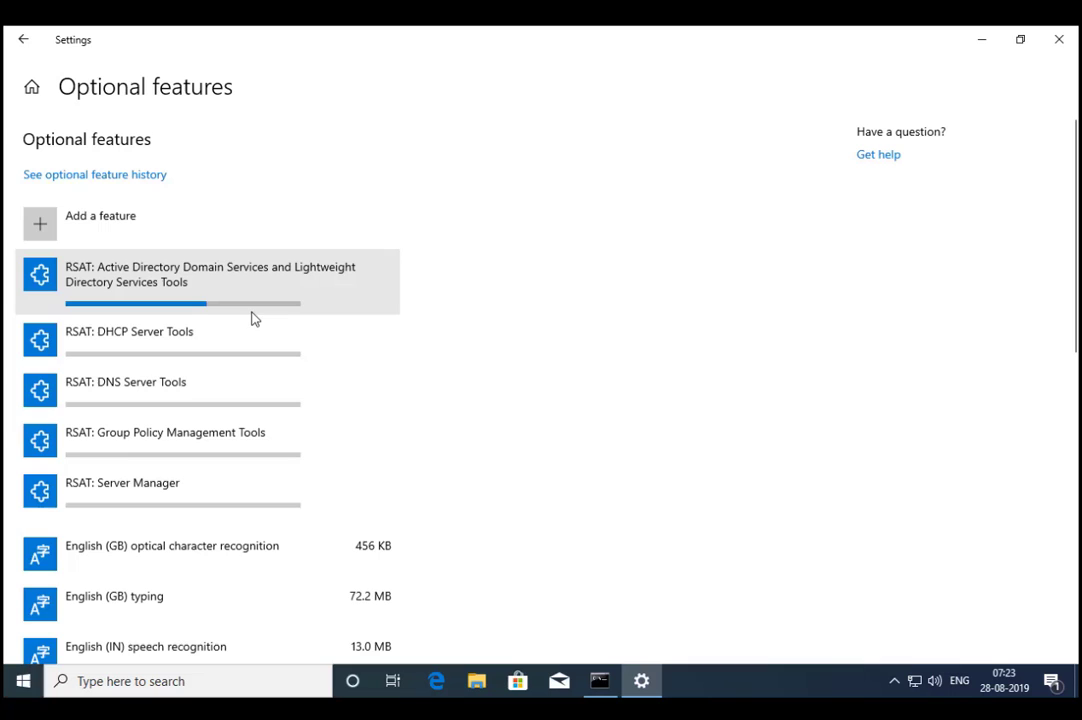
- Check the installation of the RSAT tools and review their entries in the optional feature history
left_click(348, 302)
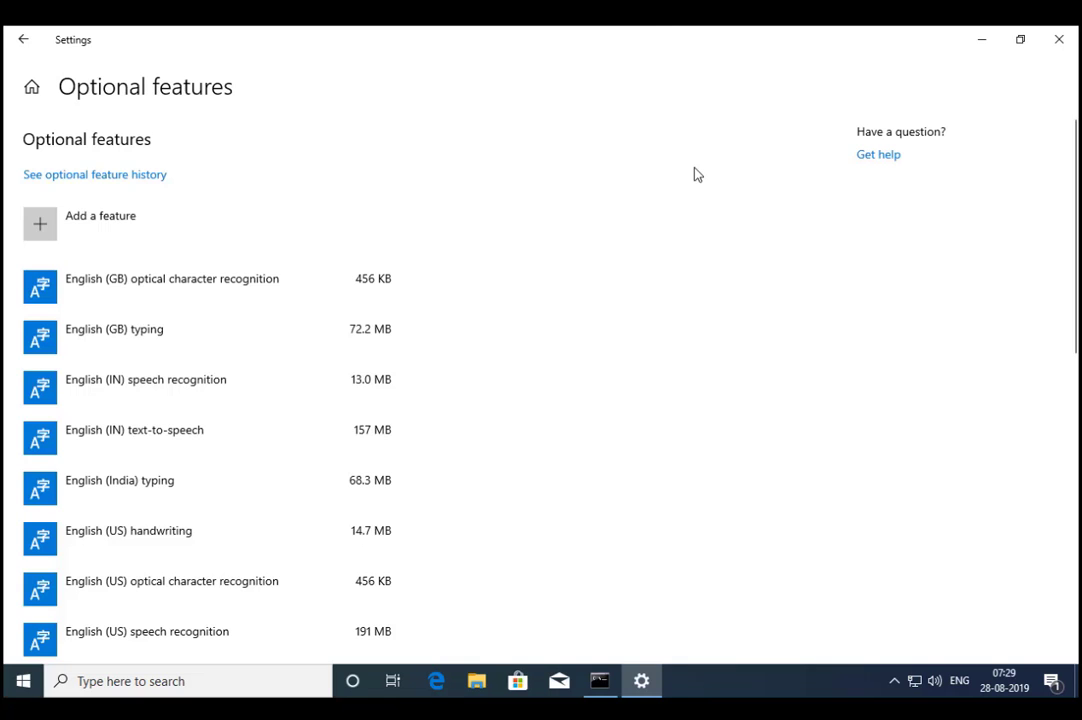
left_click(113, 176)
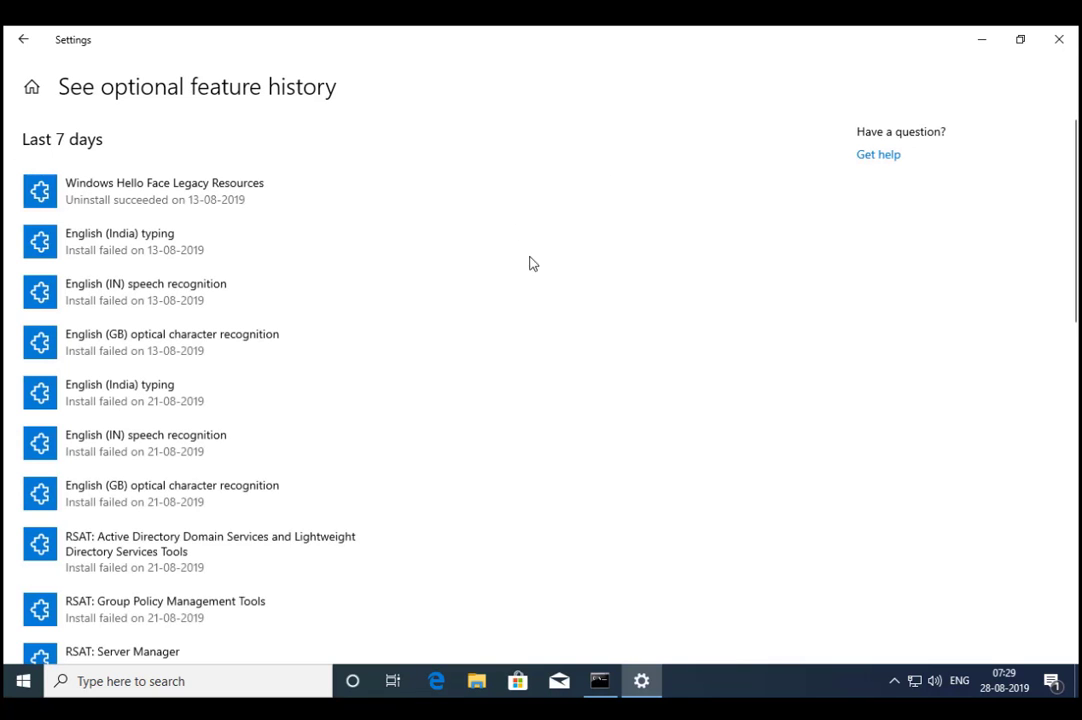
left_click_drag(1075, 186, 1077, 540)
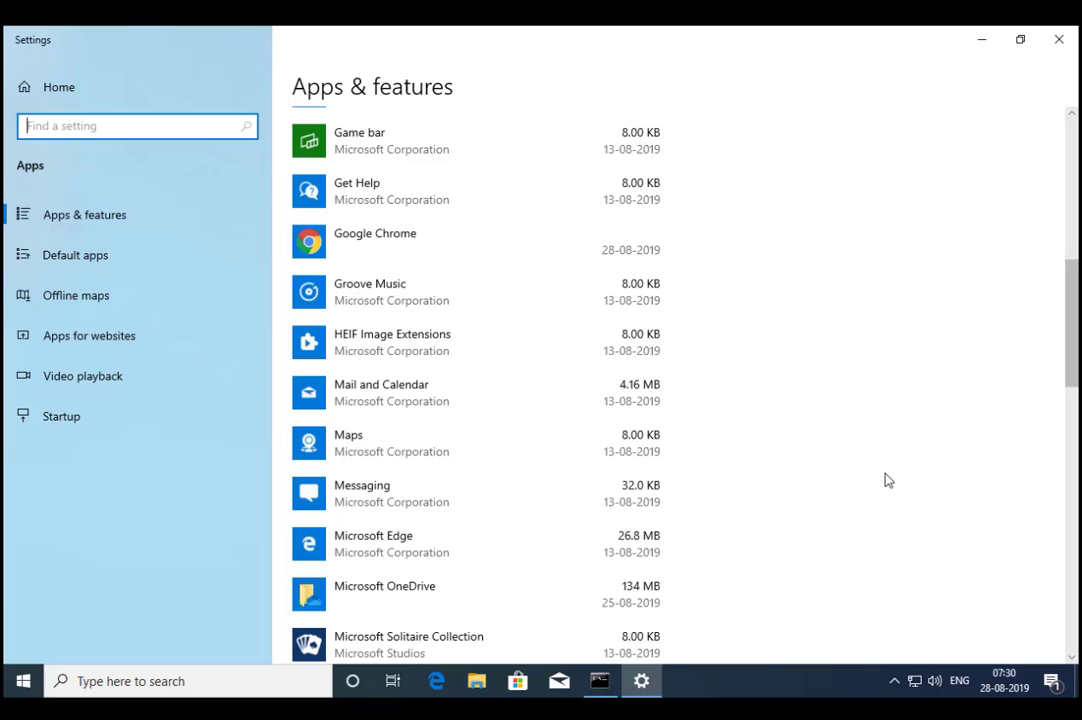
- Launch Active Directory Users and Computers from the Windows Administrative Tools folder
key("super+r")
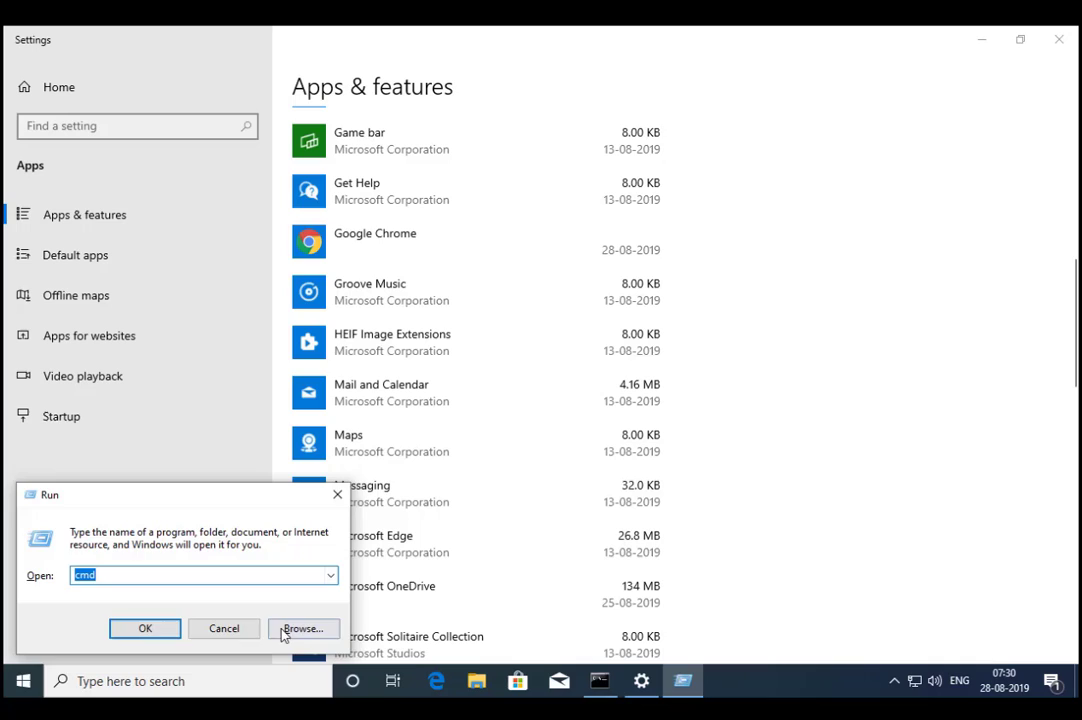
left_click(224, 630)
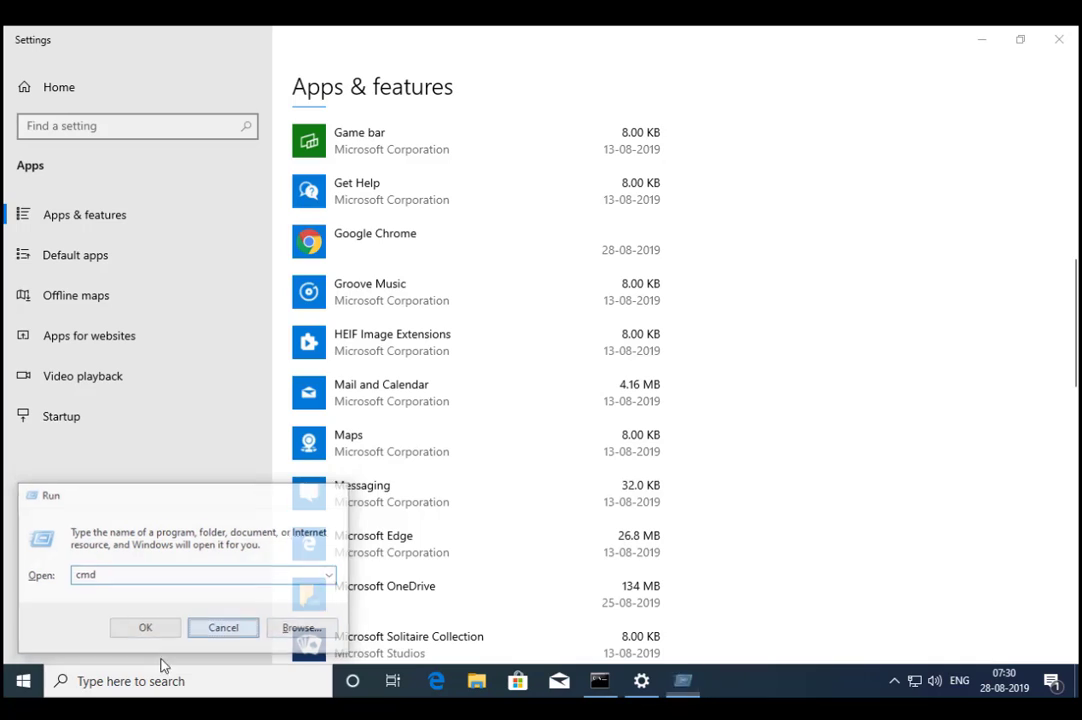
left_click(24, 686)
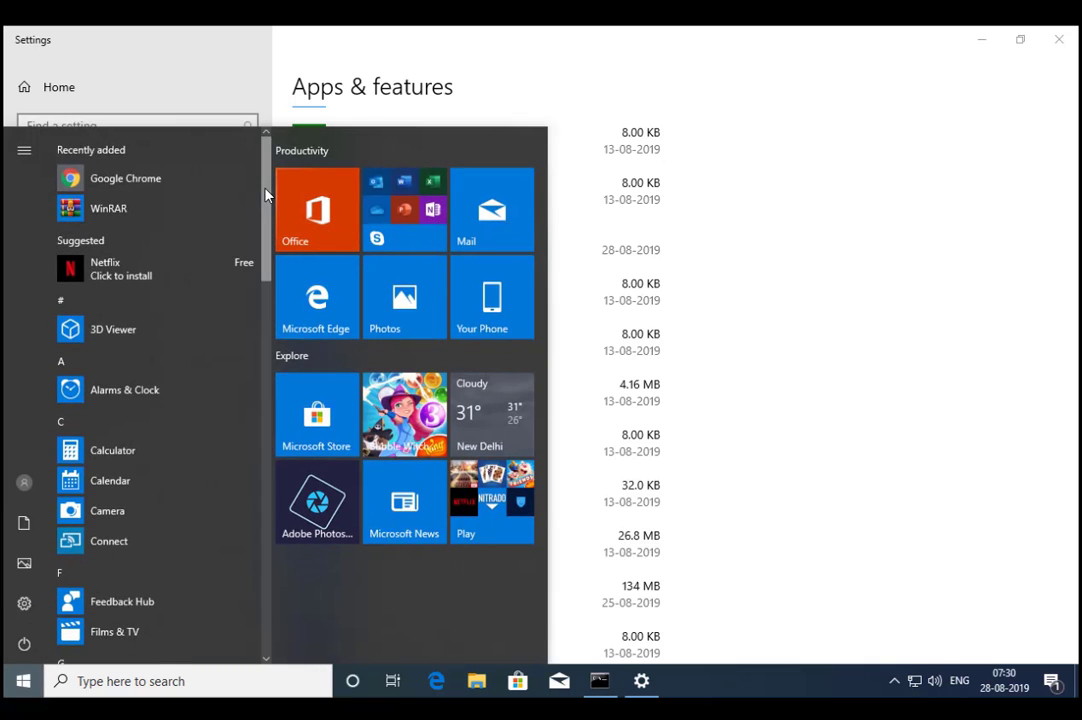
left_click_drag(265, 195, 265, 565)
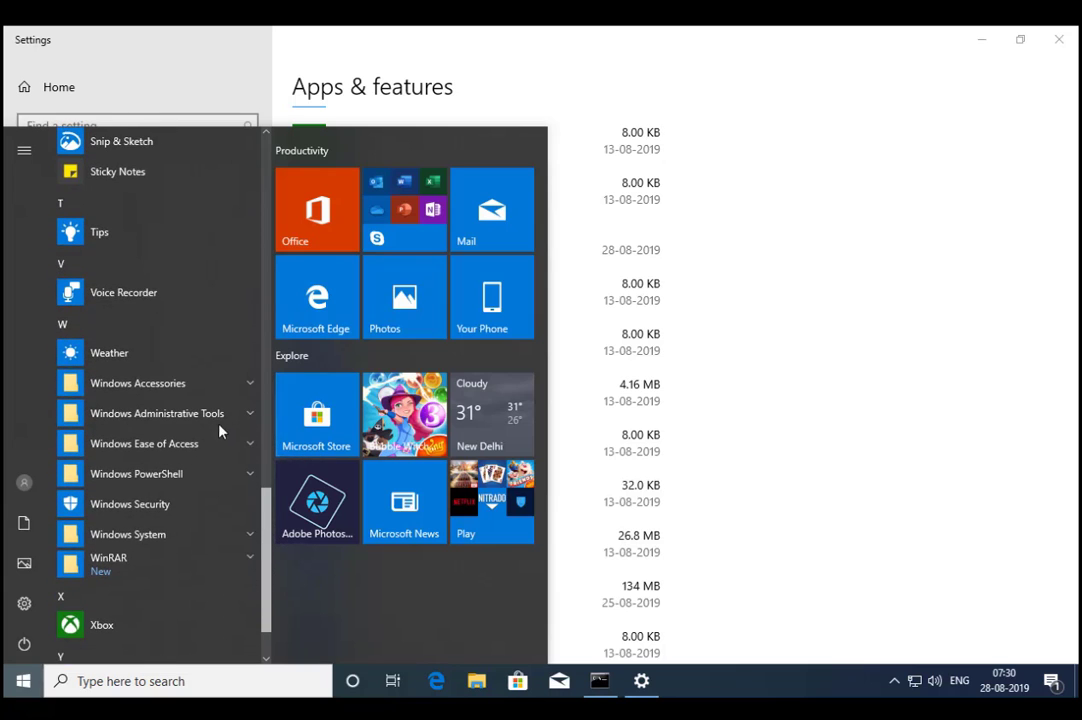
left_click(212, 416)
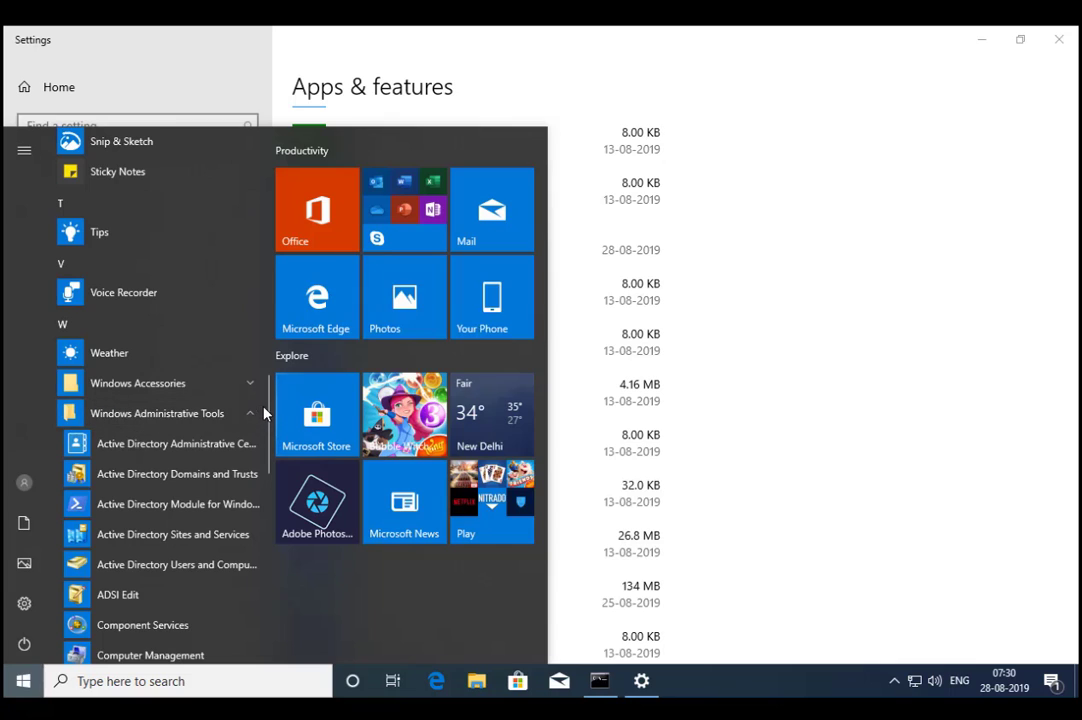
left_click_drag(268, 410, 268, 420)
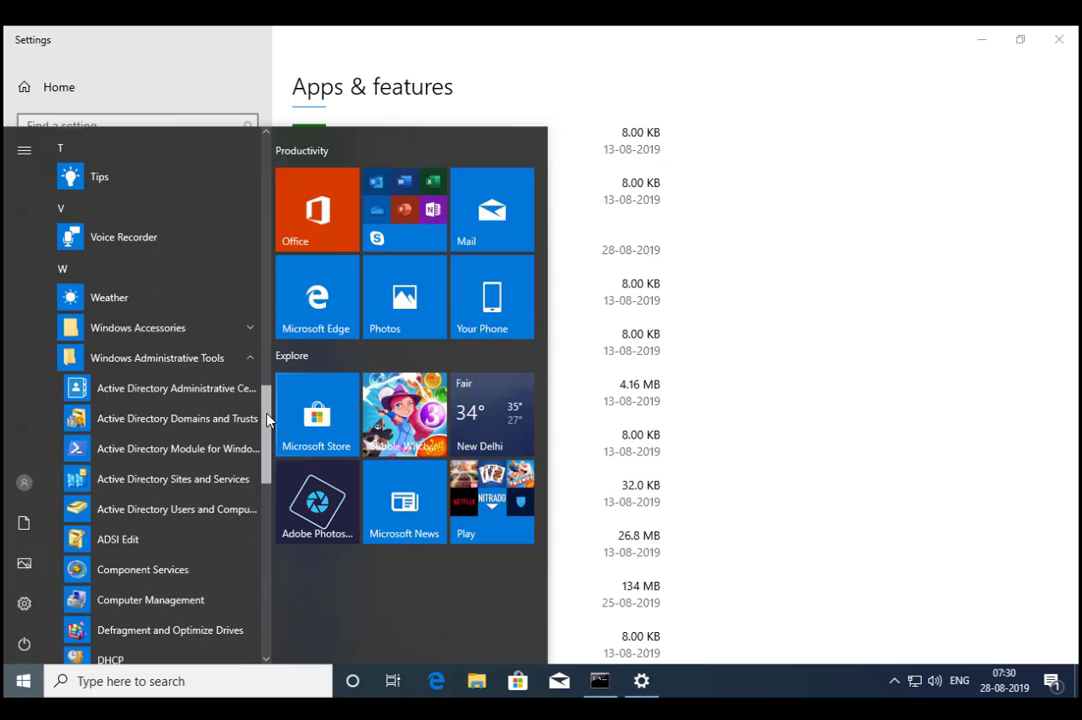
scroll(268, 418, "down", 2)
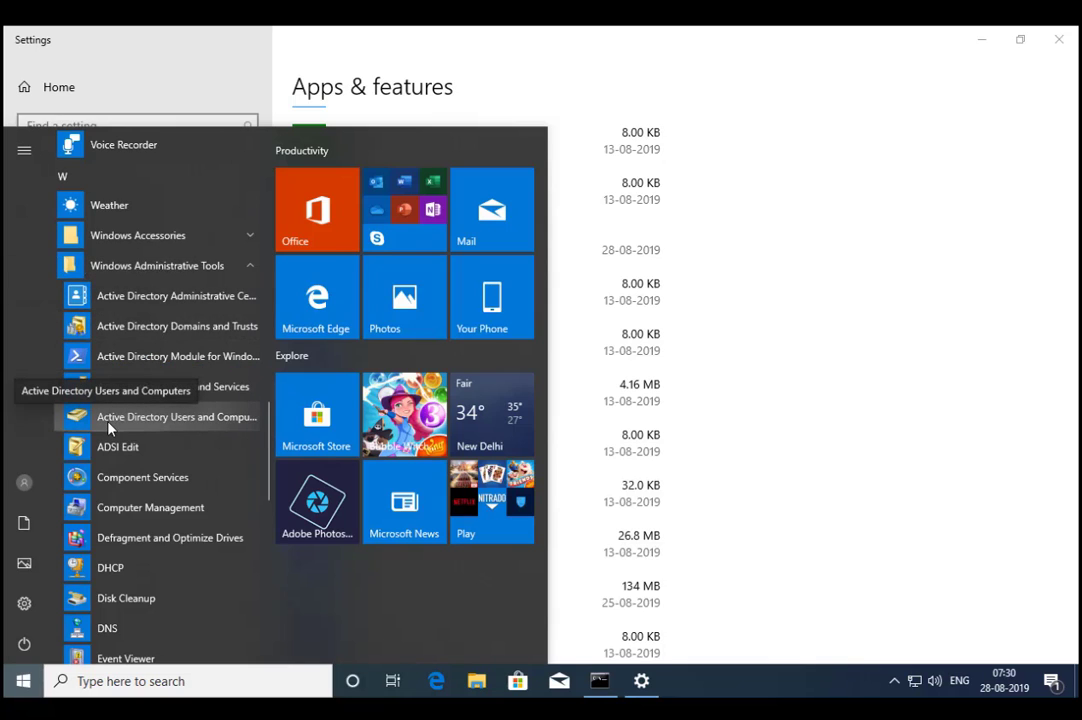
left_click(190, 425)
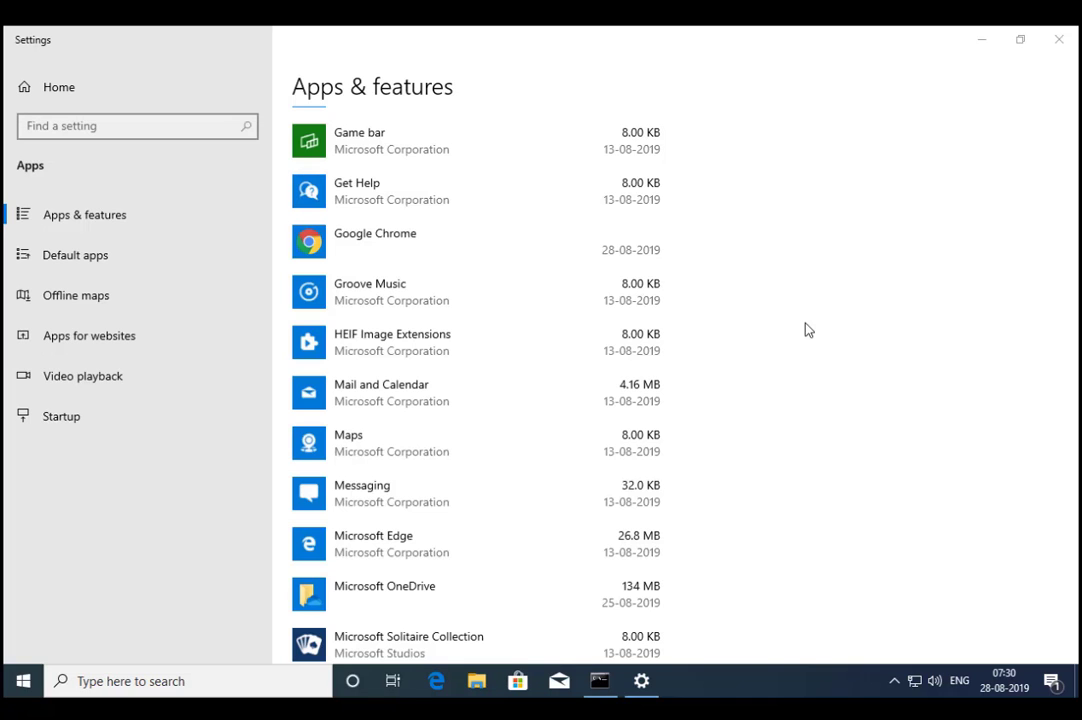